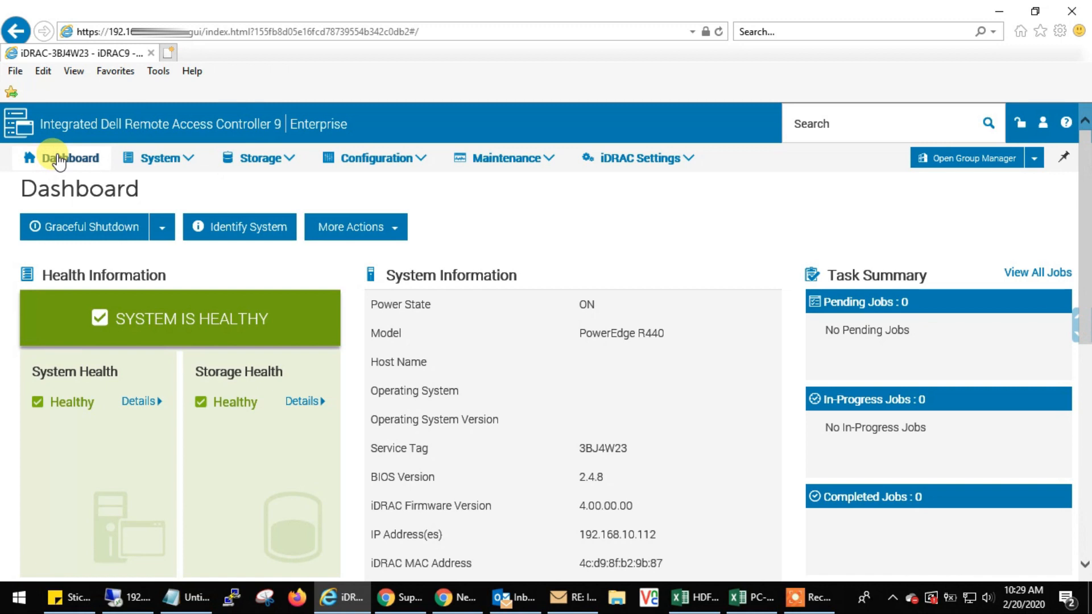
Launch the server's virtual console from the iDRAC dashboard and open the Lifecycle Controller home page.
scroll(912, 410, "down", 8)
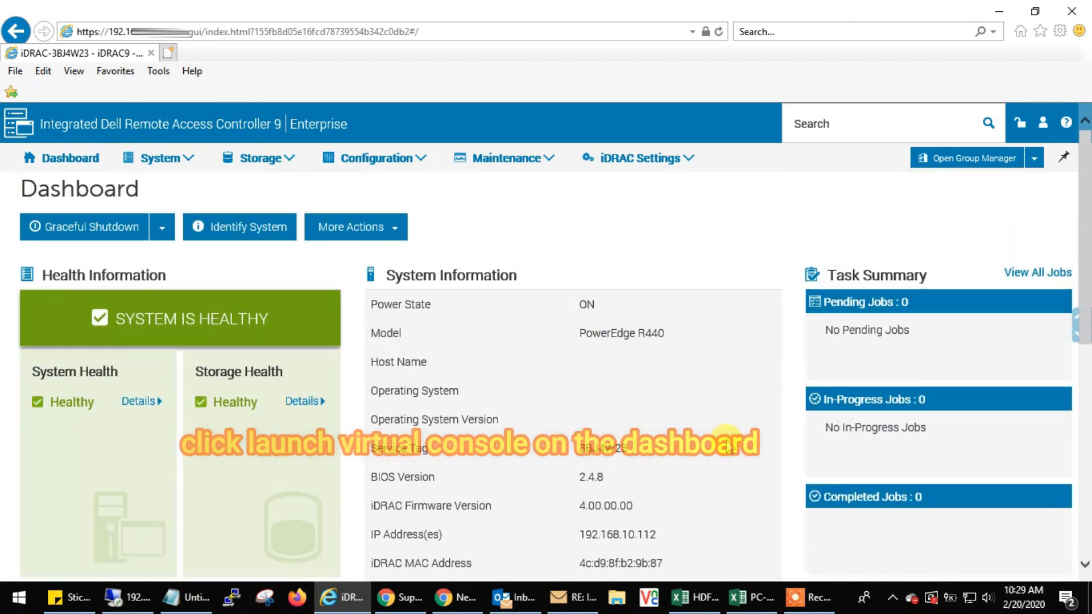
scroll(910, 398, "down", 8)
left_click(885, 319)
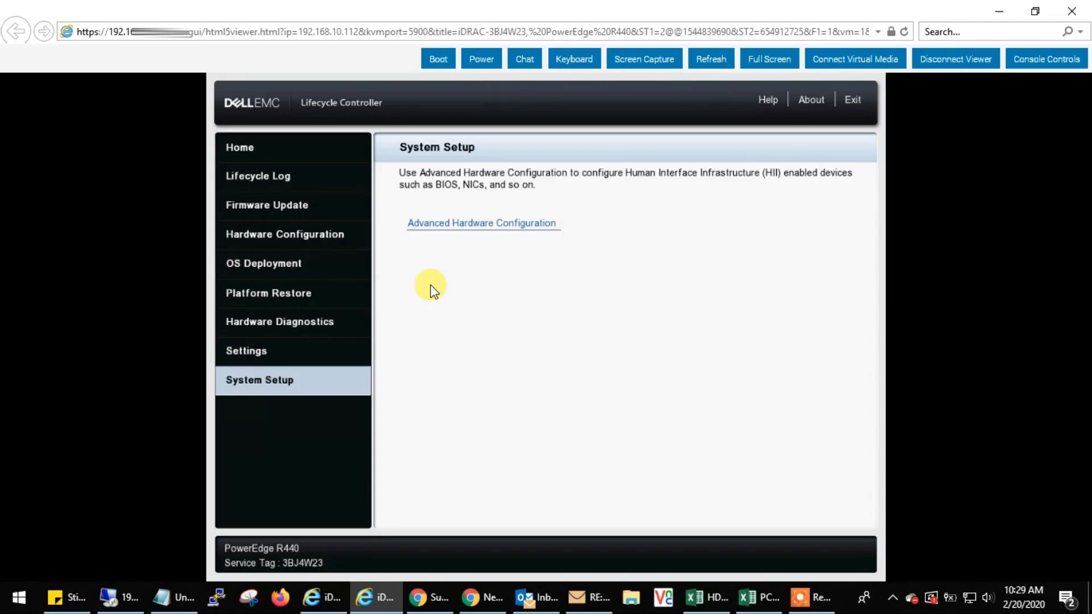
left_click(244, 147)
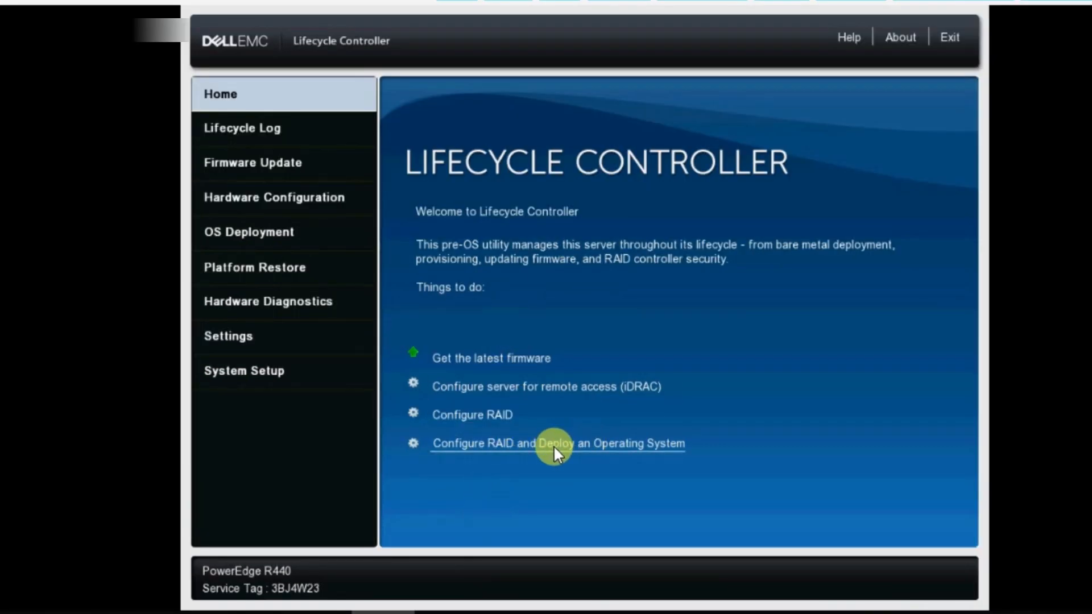
left_click(462, 443)
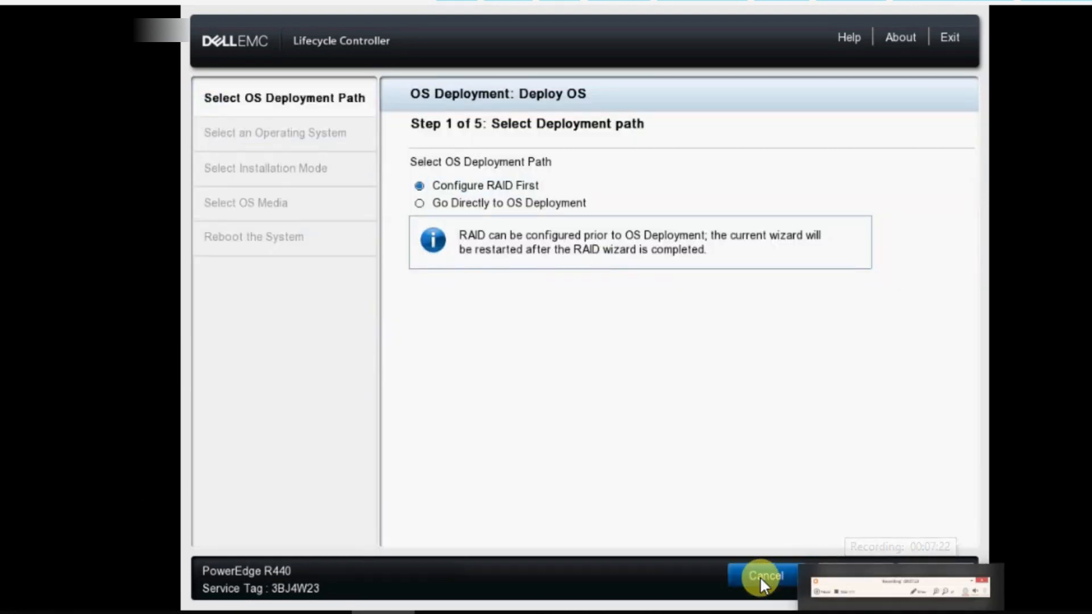
left_click(767, 575)
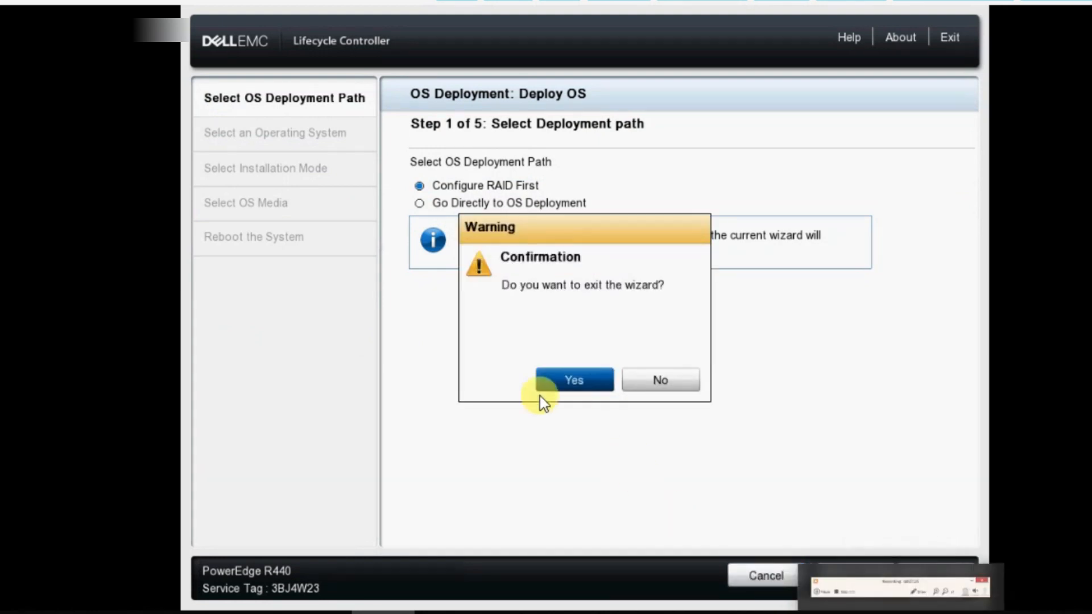
left_click(572, 378)
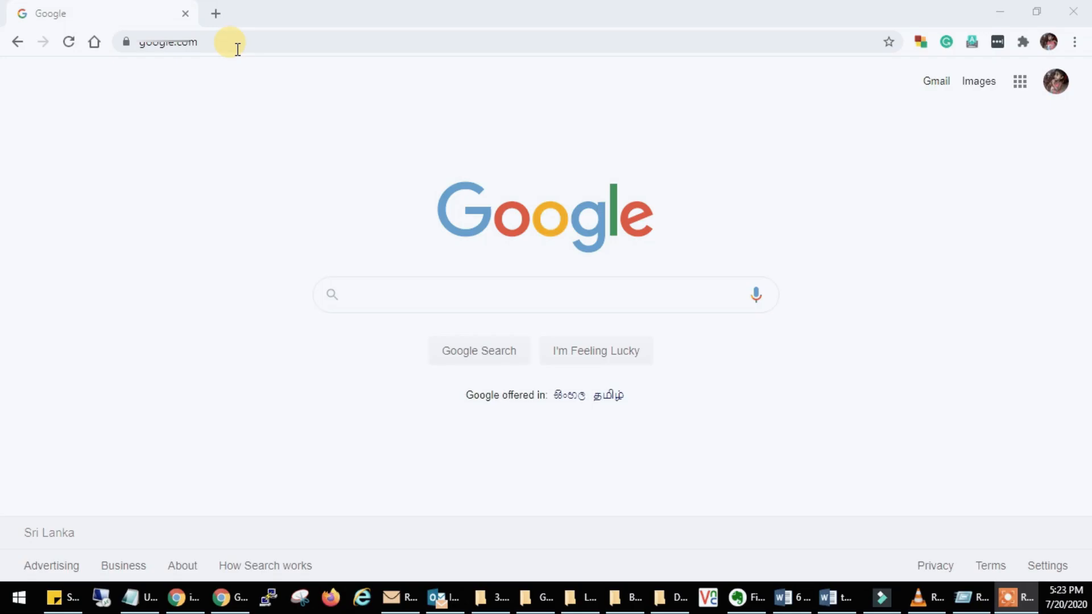
Switch to Chrome, go to dell.com and open the Product Support page.
left_click(237, 46)
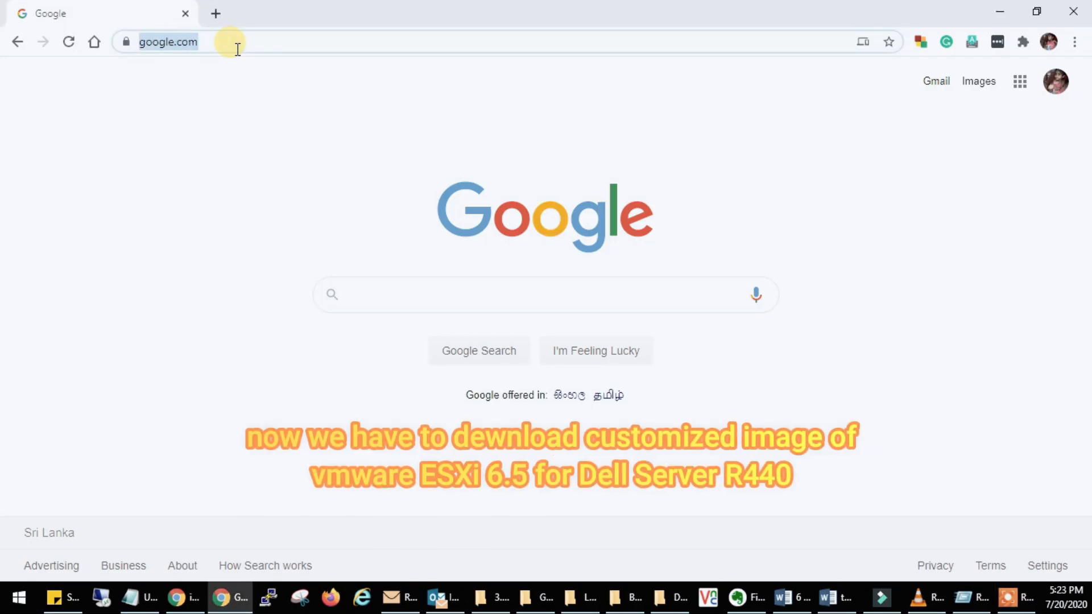
type("de")
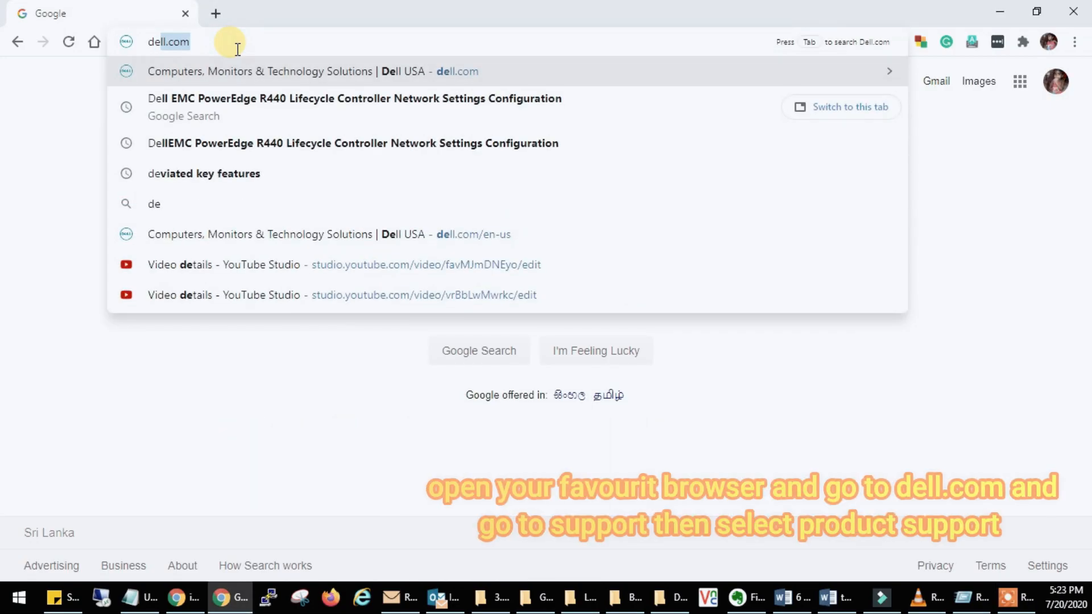
type("ll.com")
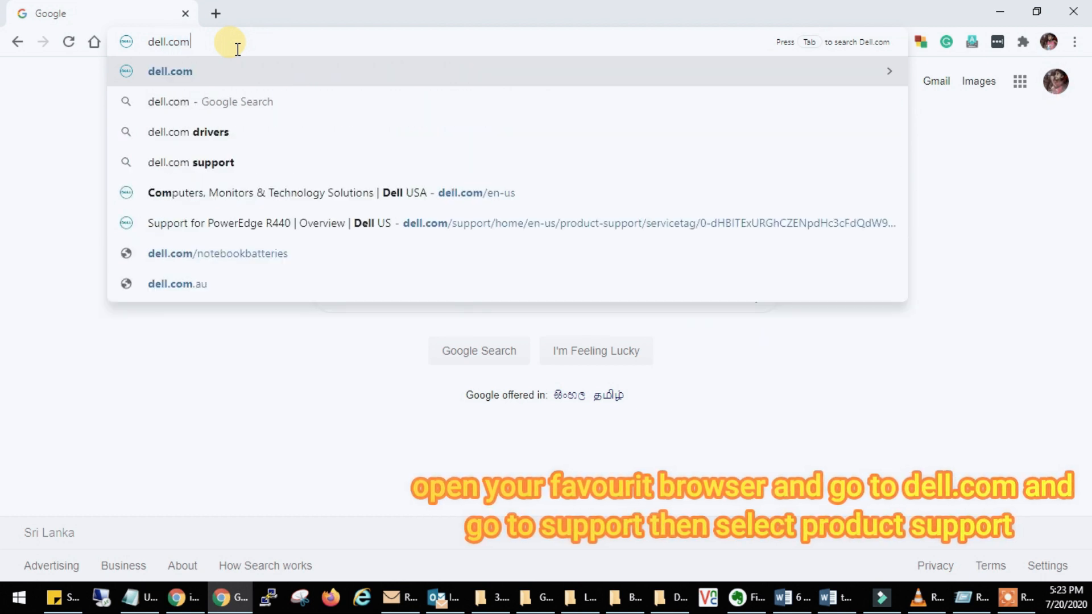
key("Return")
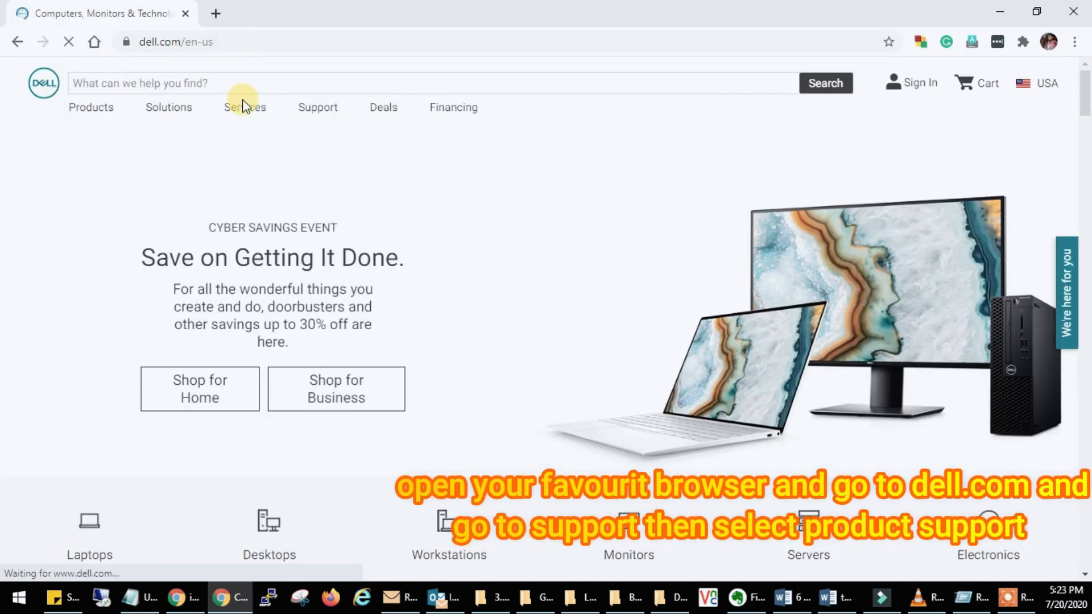
mouse_move(312, 116)
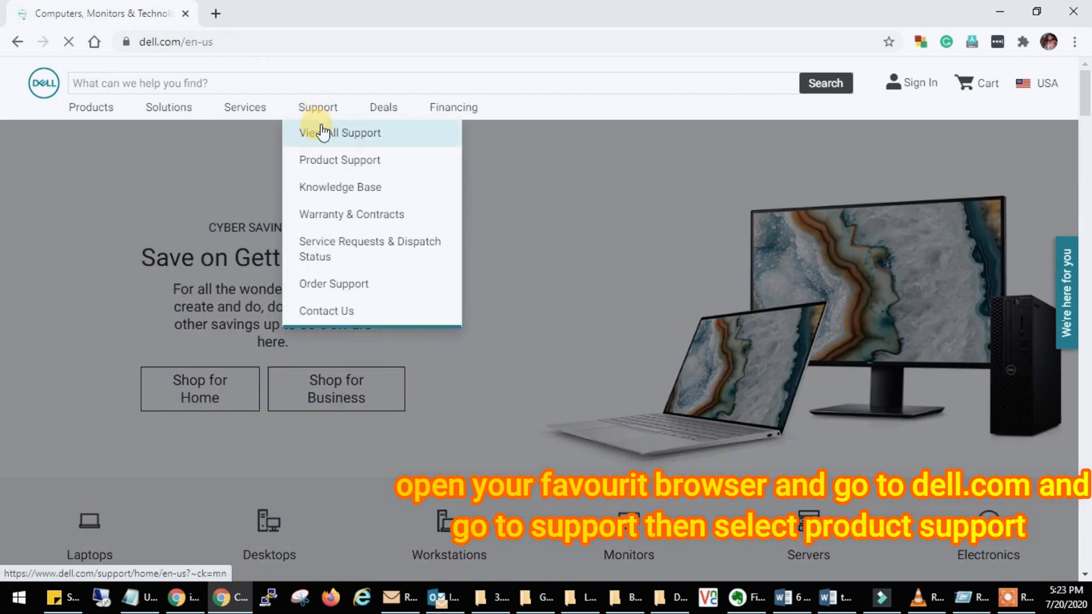
left_click(333, 171)
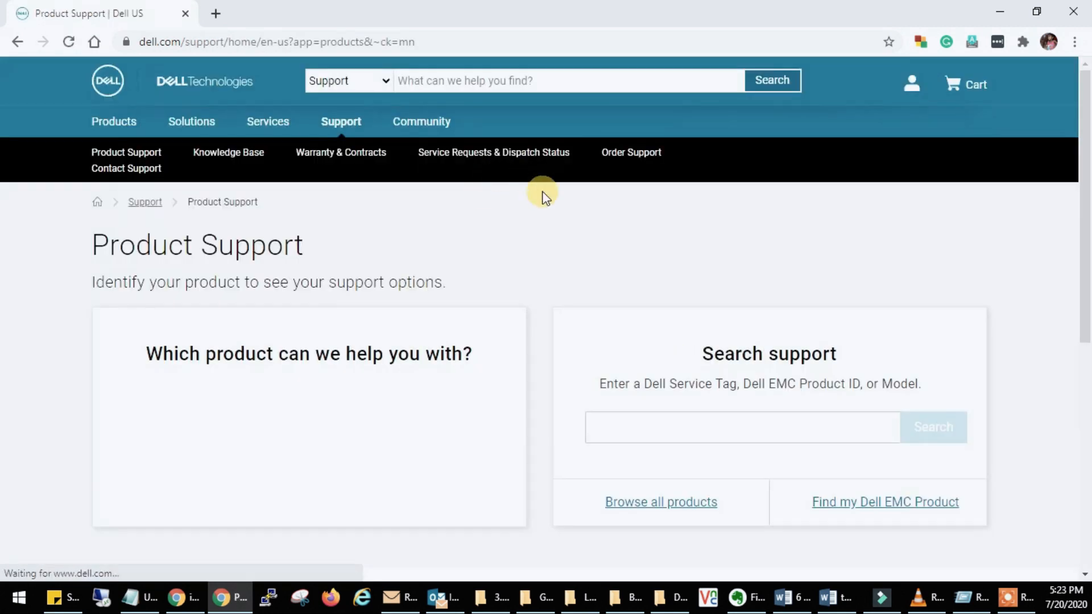
Search Dell support with the PowerEdge R440's service tag.
scroll(514, 268, "down", 3)
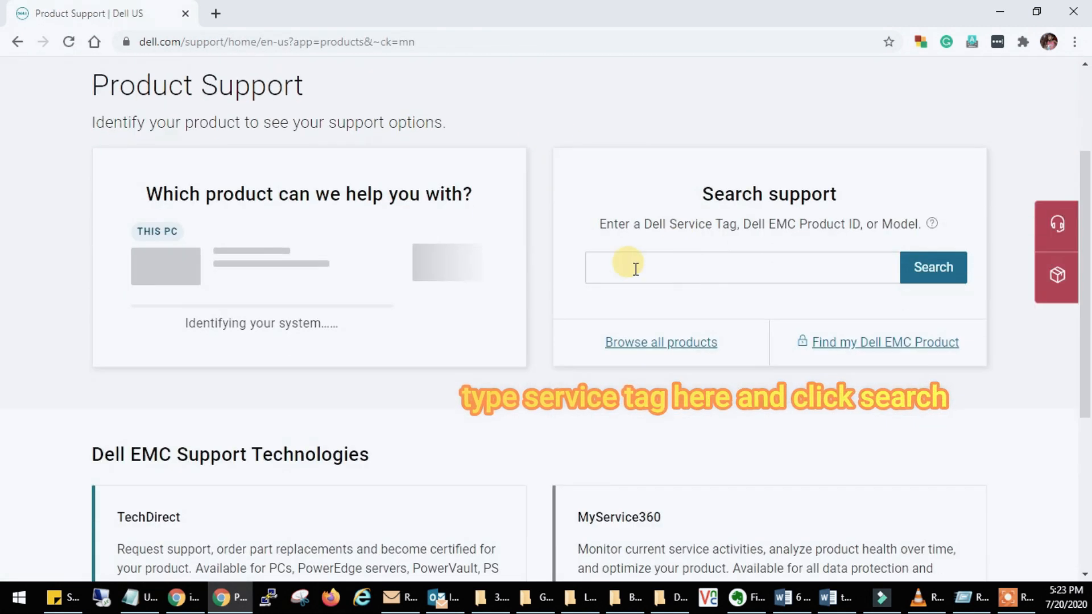
left_click(639, 336)
type("3b")
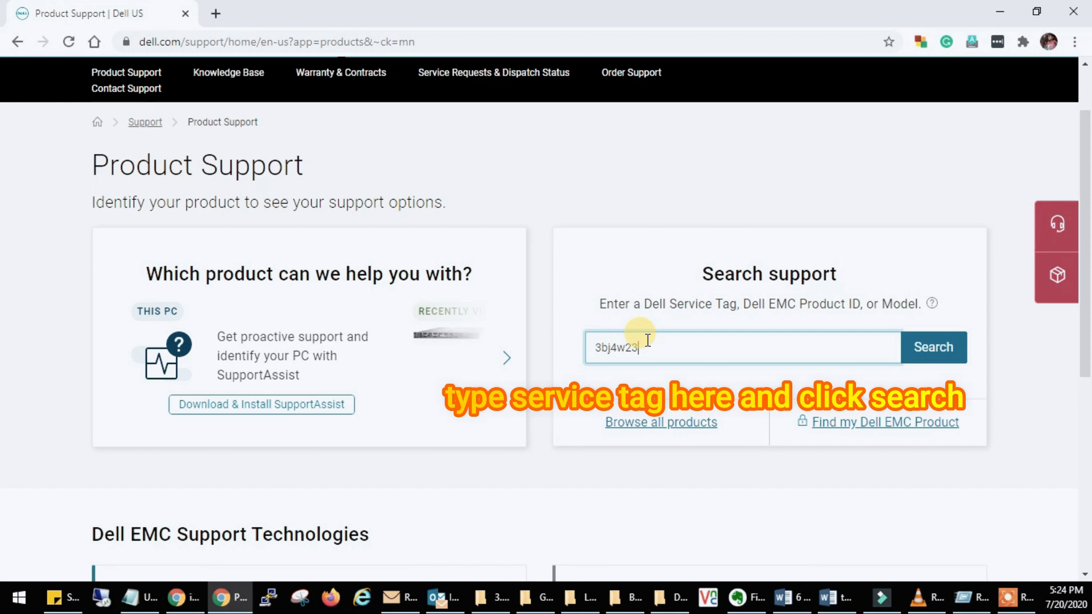
type("j4w23")
left_click(921, 350)
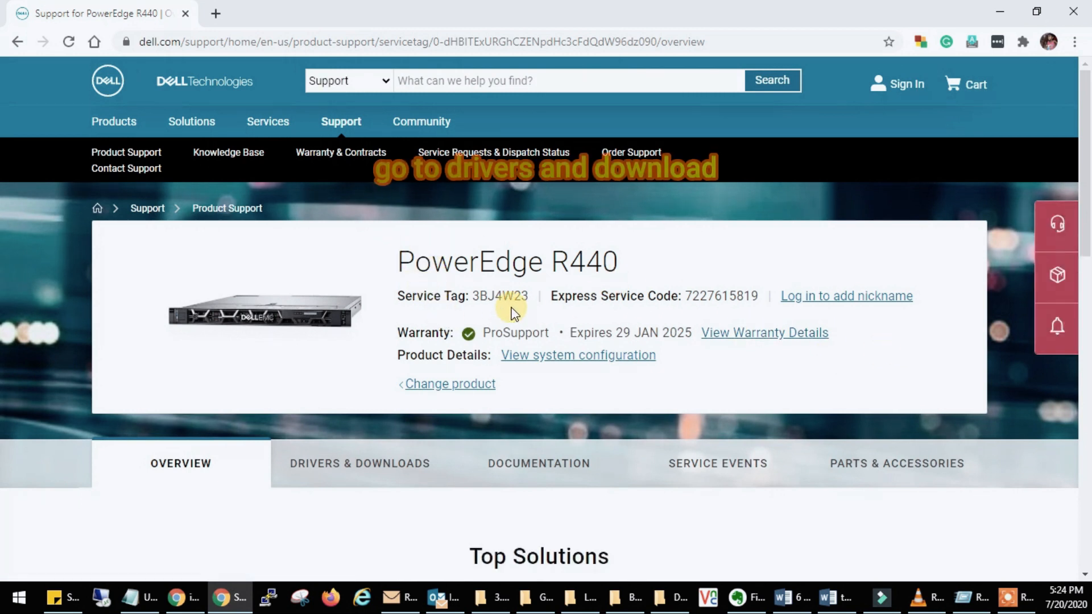
Show the PowerEdge R440's drivers and downloads with VMware ESXi 6.5 selected as the operating system.
scroll(728, 358, "down", 1)
scroll(728, 358, "down", 2)
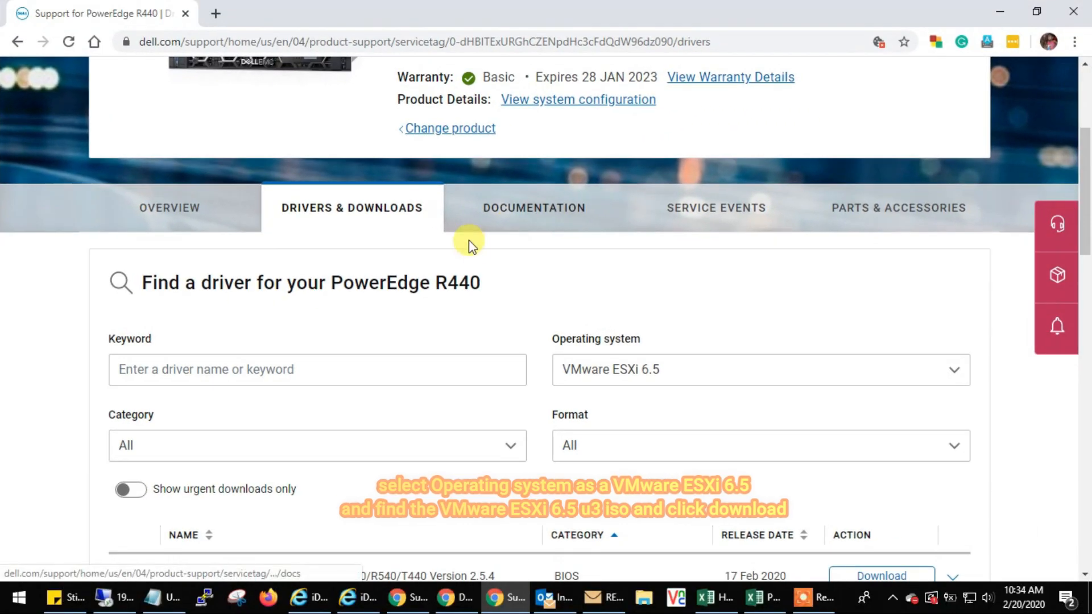
scroll(472, 245, "up", 4)
scroll(651, 365, "down", 5)
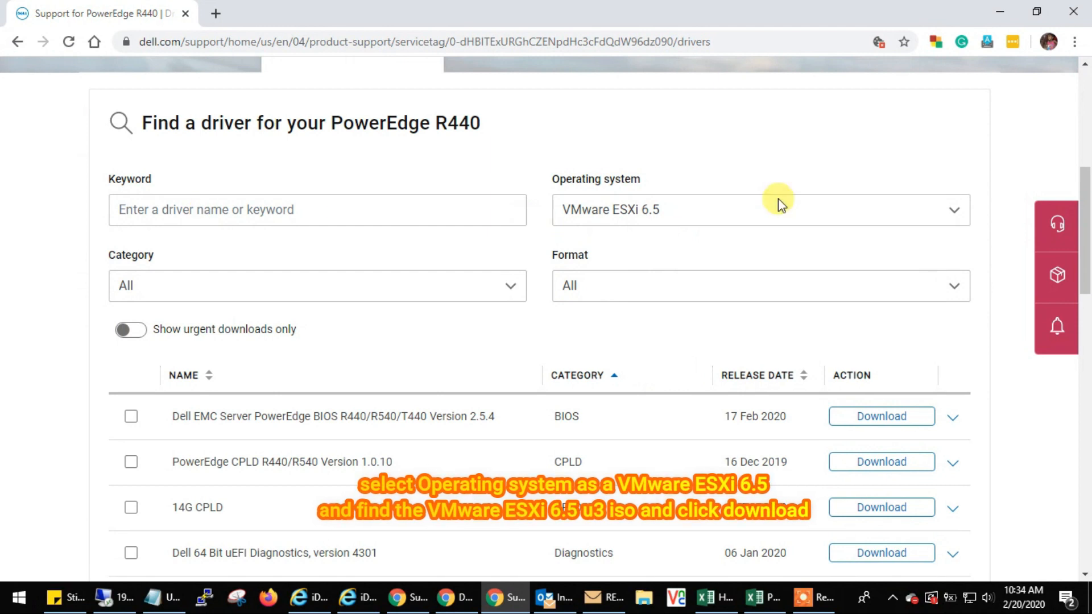
left_click_drag(141, 118, 526, 138)
left_click(631, 216)
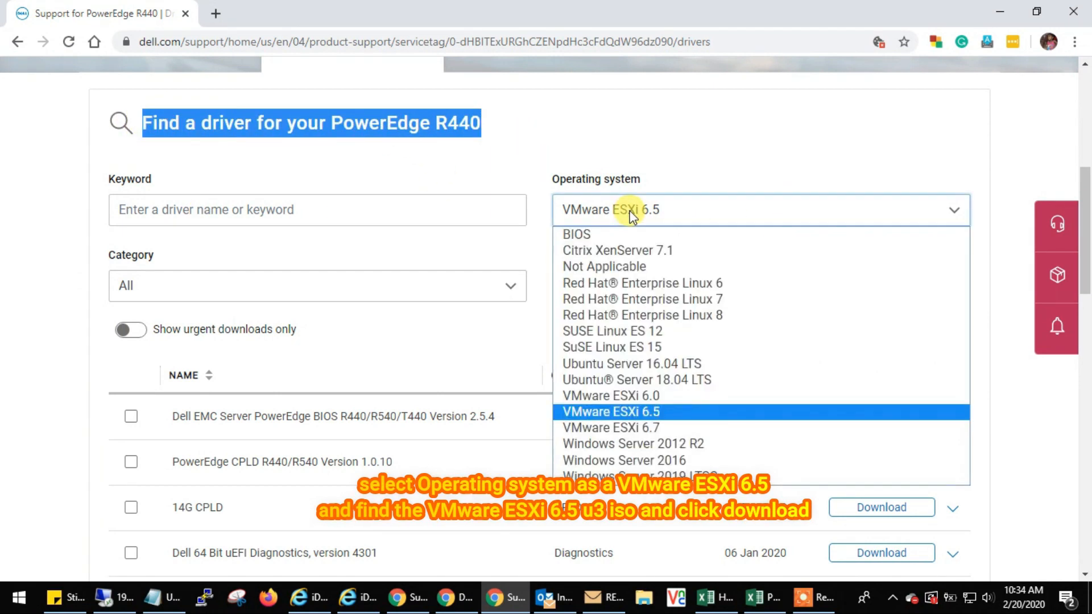
left_click(648, 413)
Find the VMware ESXi 6.5 U3 download entry and examine its DellEMC customized ISO file name and description.
scroll(734, 359, "down", 4)
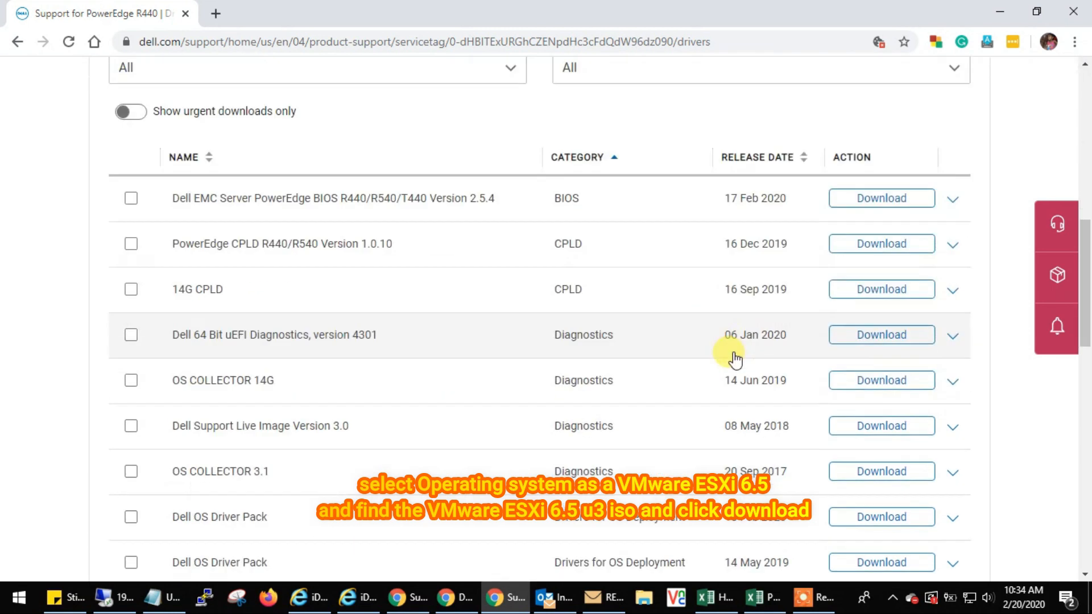
scroll(736, 358, "down", 15)
scroll(614, 415, "up", 7)
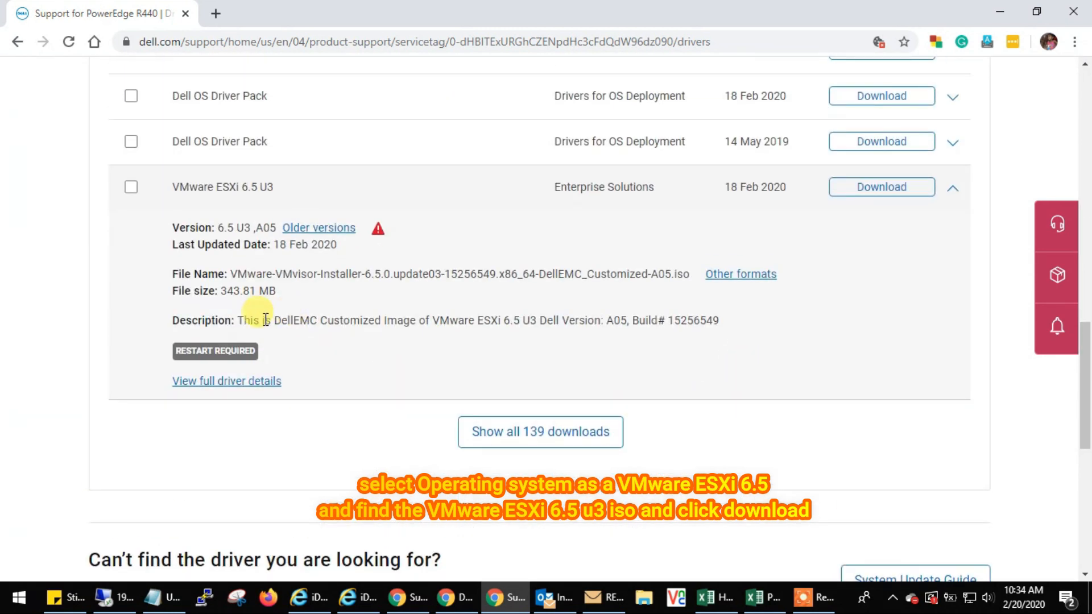
left_click_drag(234, 270, 733, 290)
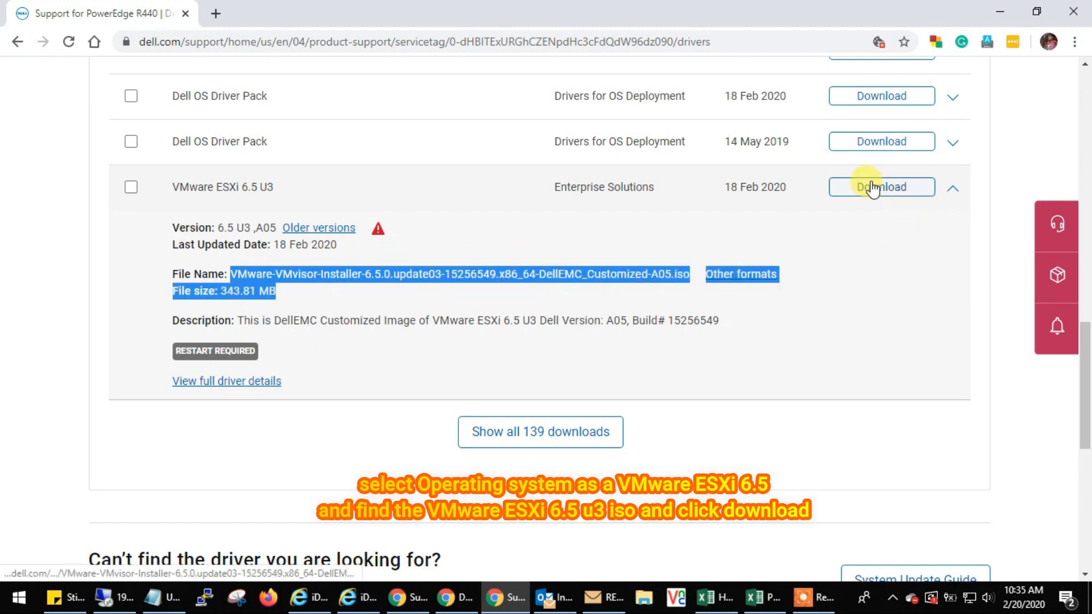
left_click(913, 225)
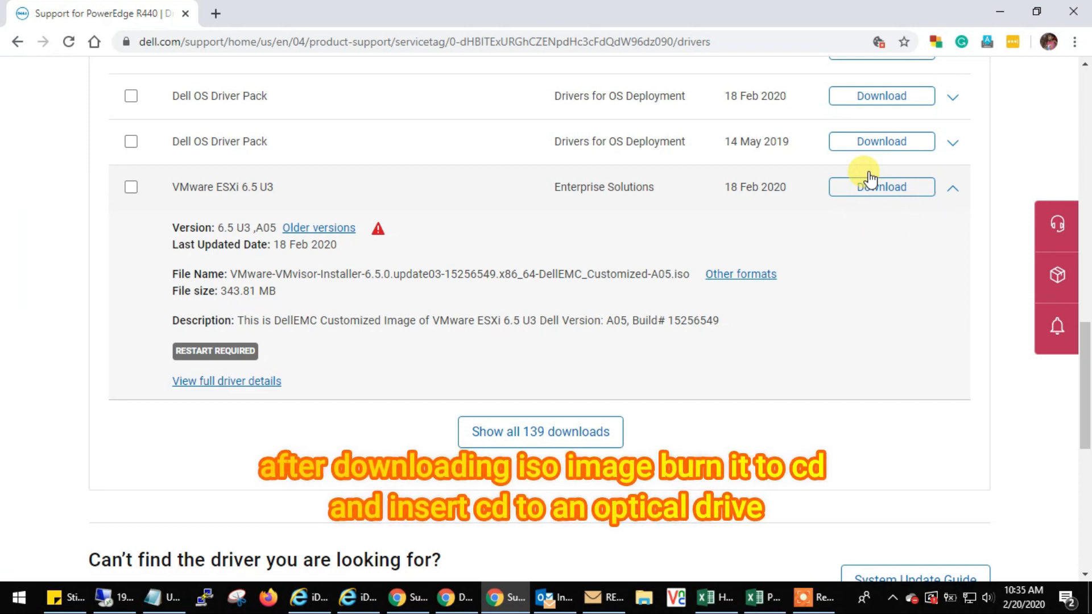
scroll(793, 341, "up", 5)
scroll(770, 341, "down", 9)
scroll(419, 367, "up", 3)
scroll(419, 367, "up", 2)
left_click_drag(263, 321, 731, 332)
left_click(731, 332)
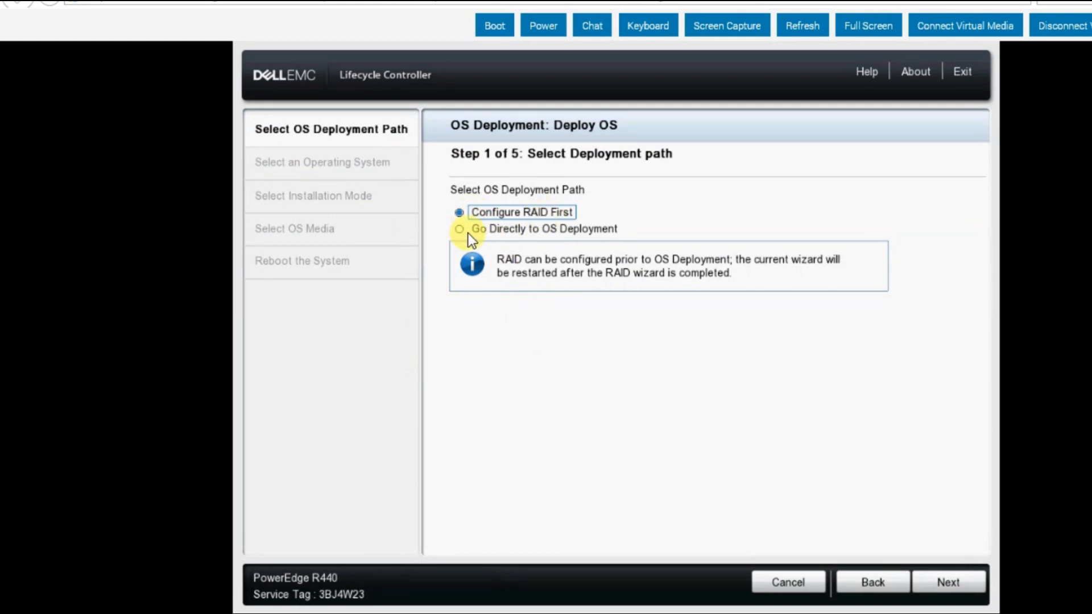
Choose Go Directly to OS Deployment as the deployment path in the Lifecycle Controller's Deploy OS wizard and continue.
left_click(951, 575)
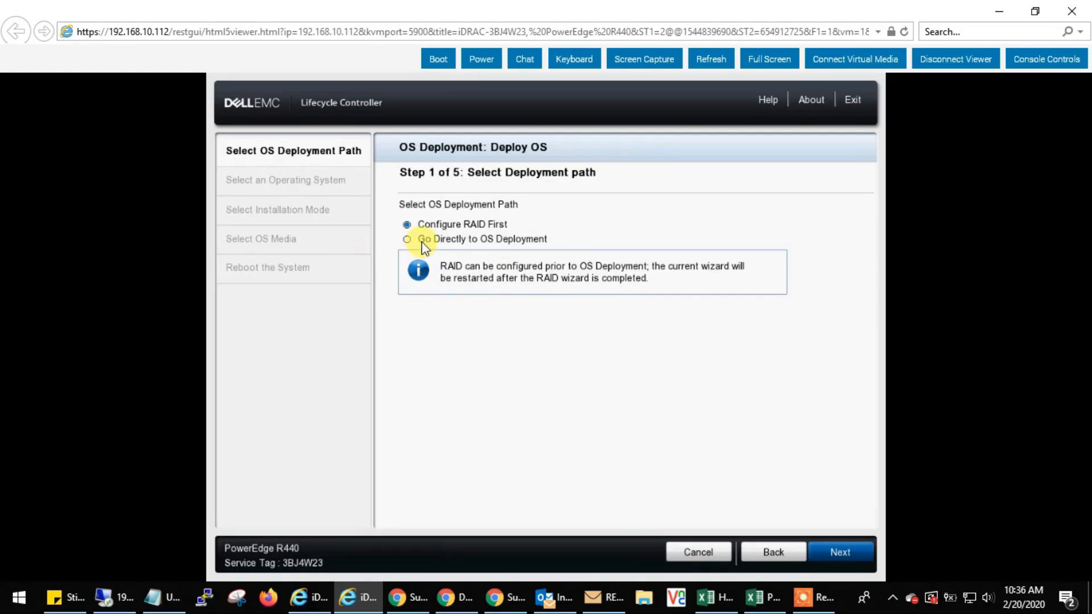
left_click(417, 240)
left_click(839, 554)
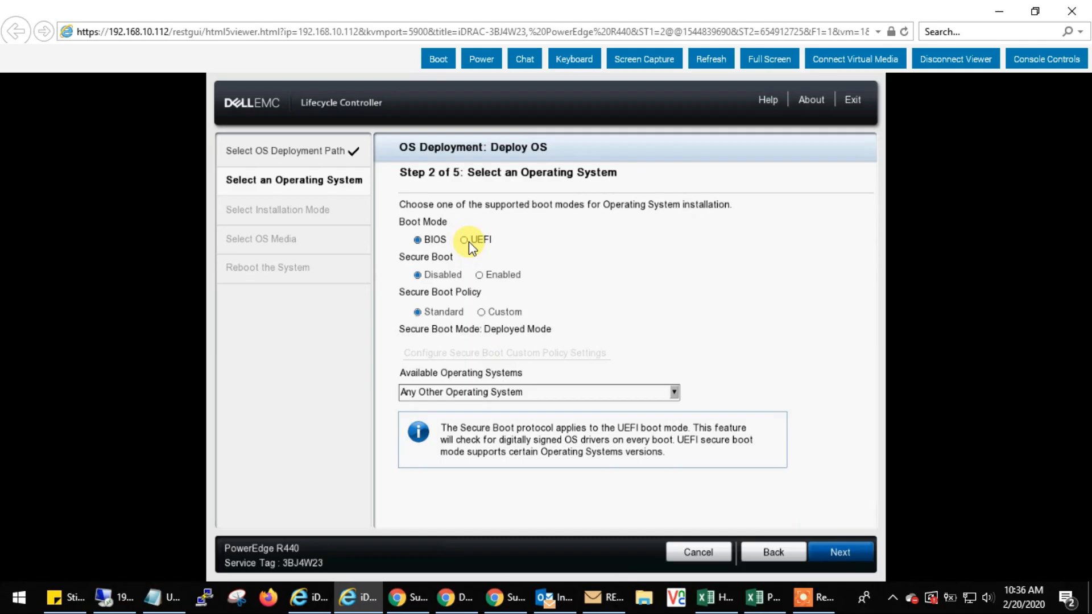
Set the boot mode to UEFI, choose Any Other Operating System as the operating system and continue.
left_click(468, 241)
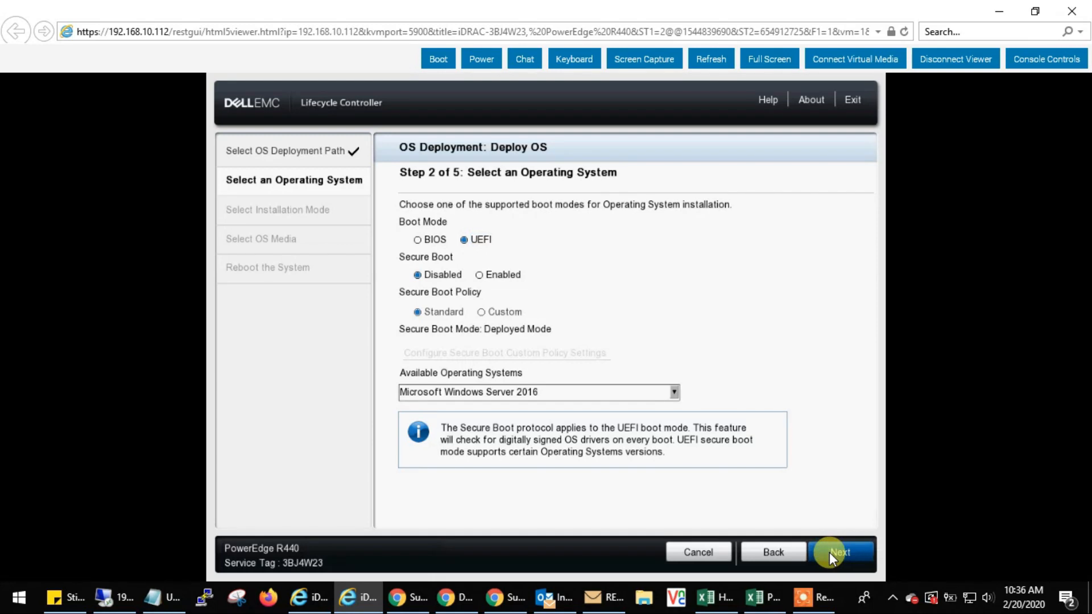
left_click(672, 393)
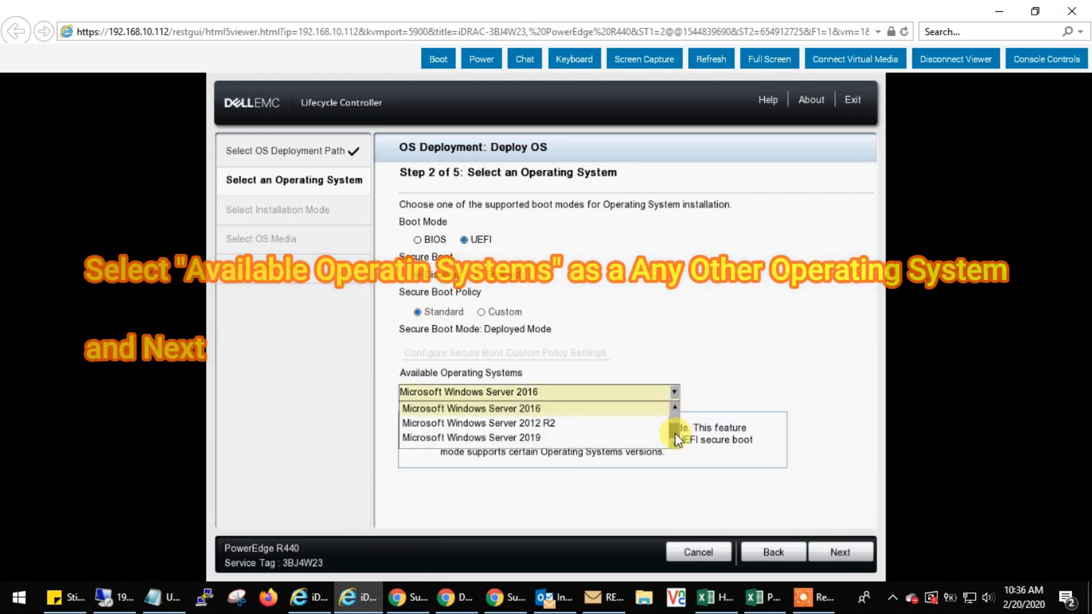
scroll(676, 438, "down", 1)
left_click(674, 443)
left_click(674, 443)
left_click(675, 444)
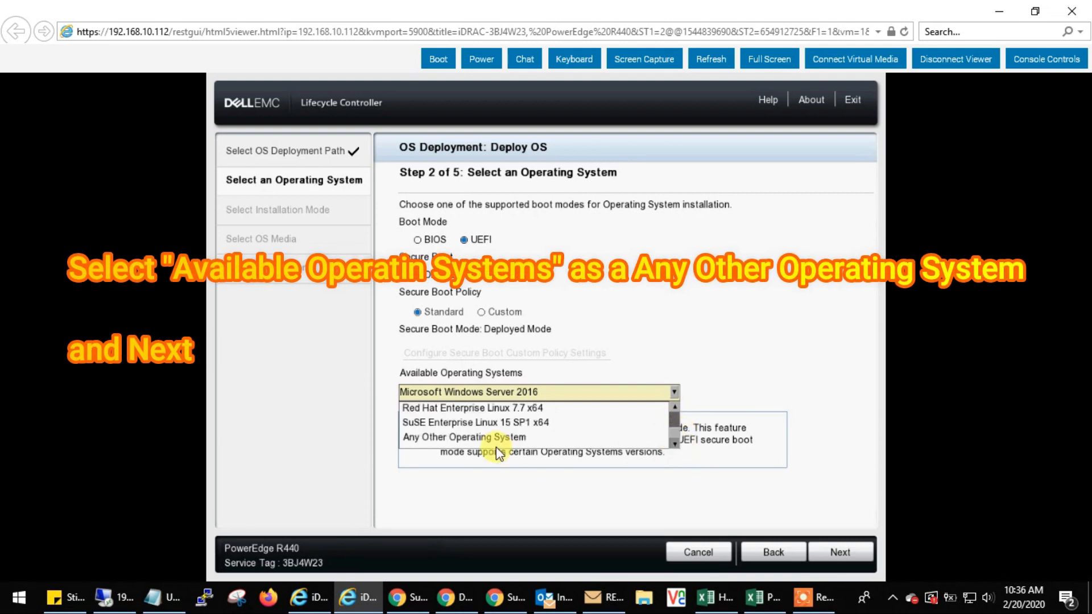
left_click(433, 436)
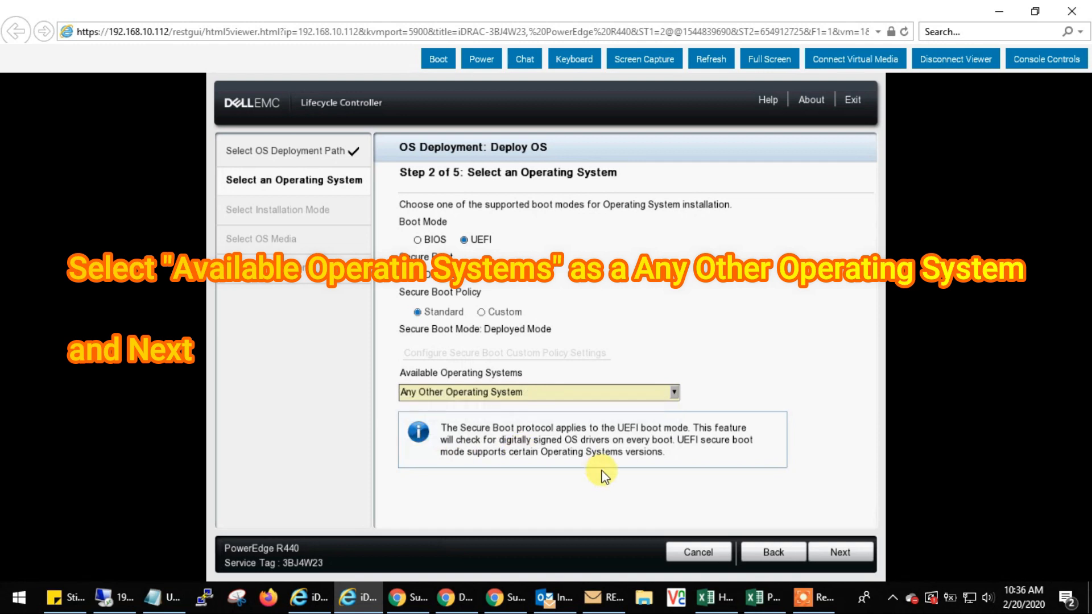
left_click(835, 551)
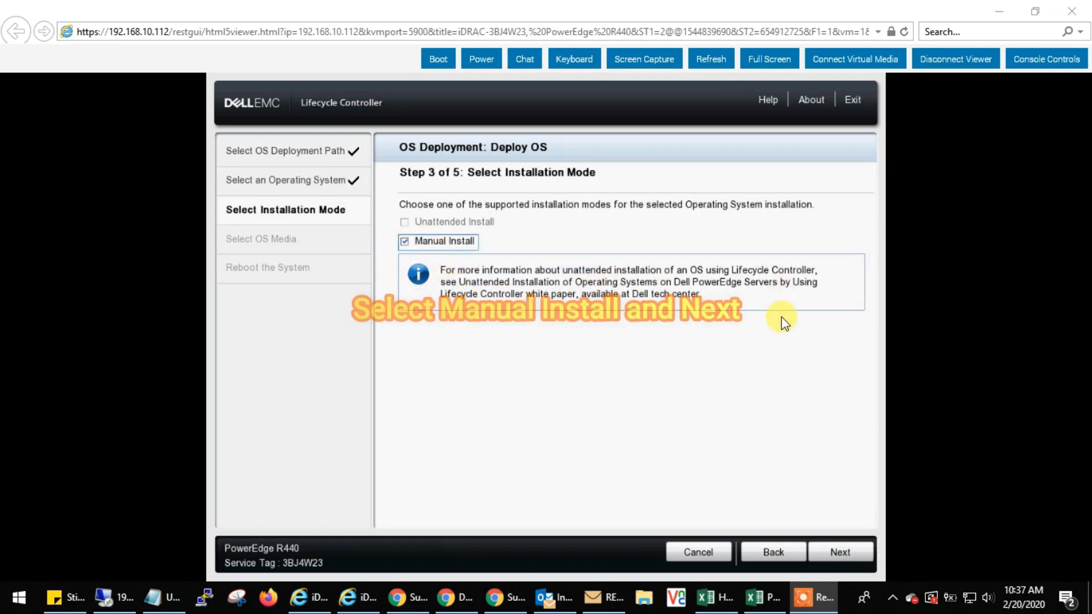
Continue with Manual Install and choose DELLEMC-ESXI-6.5U3-1 (Optical Drive L) as the OS media.
left_click(837, 552)
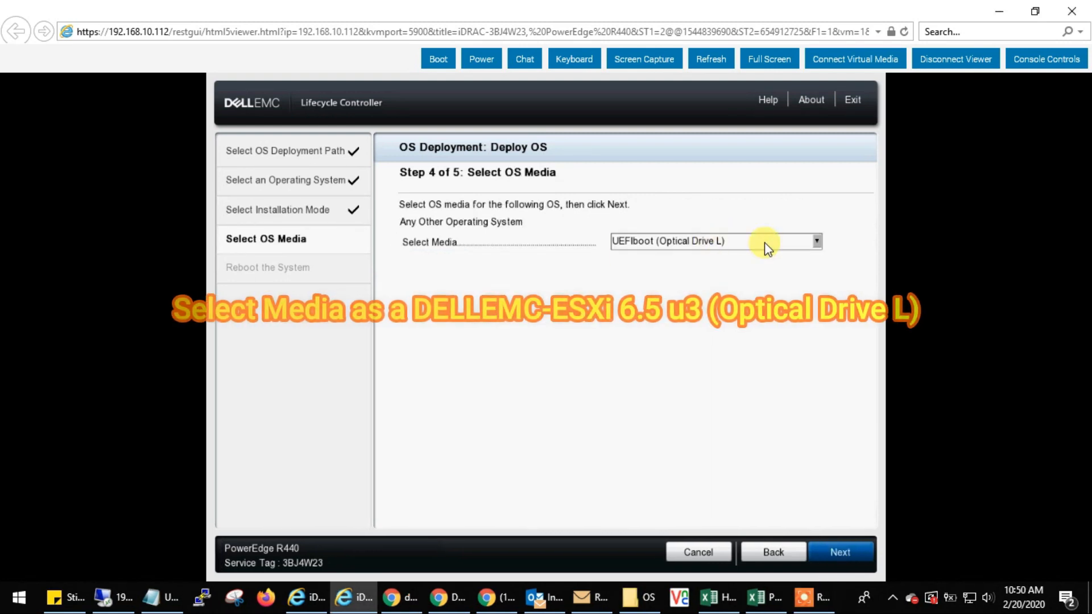
left_click(800, 243)
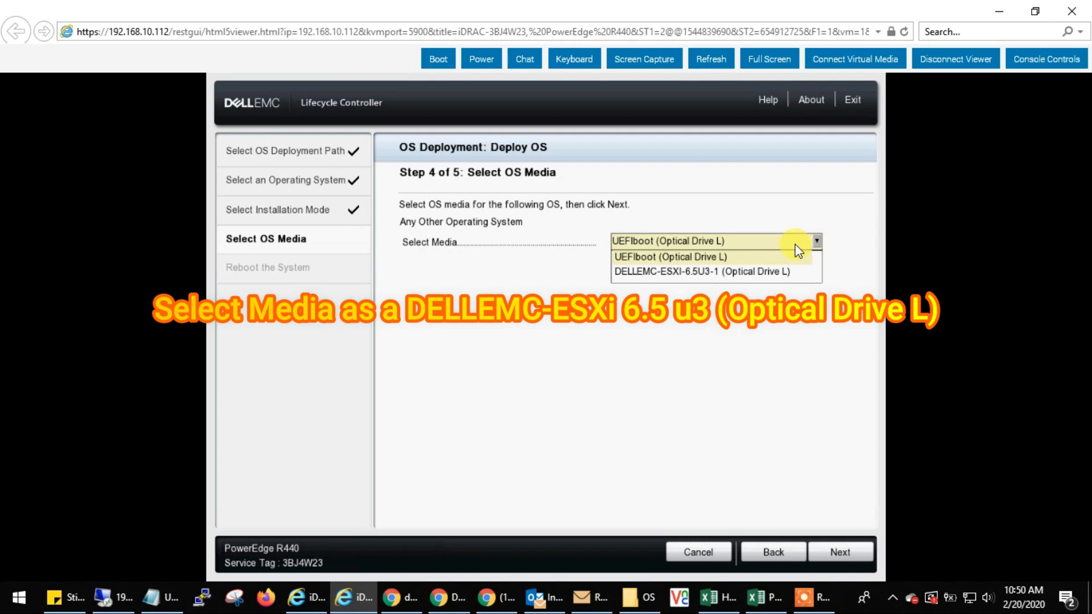
left_click(694, 273)
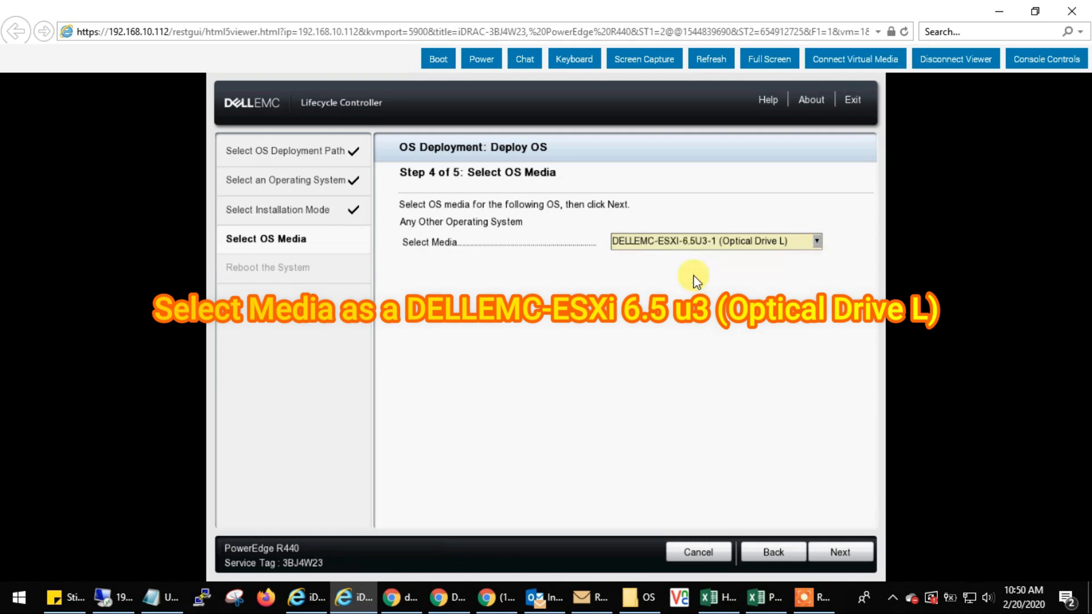
left_click(835, 551)
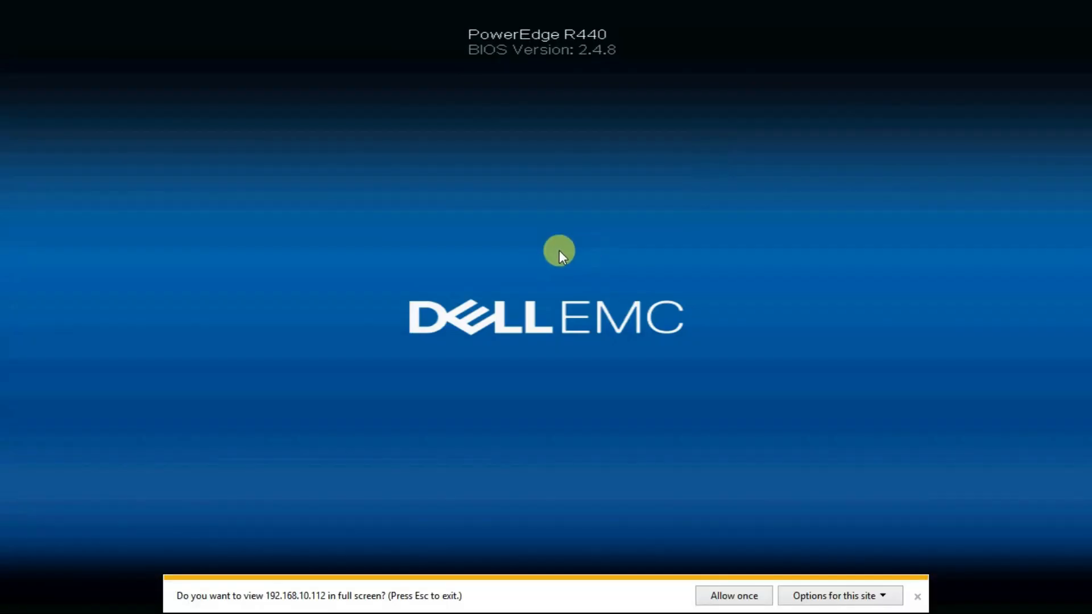
Allow the console to run in full screen once, start the VMware ESXi 6.5.0 installation and accept its license agreement.
left_click(722, 595)
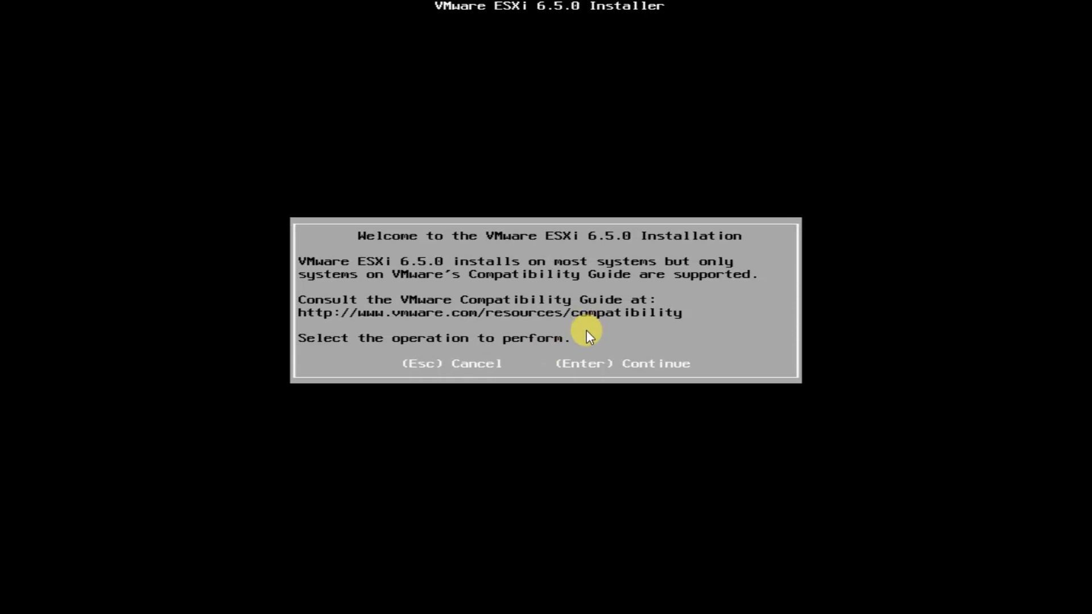
key("Return")
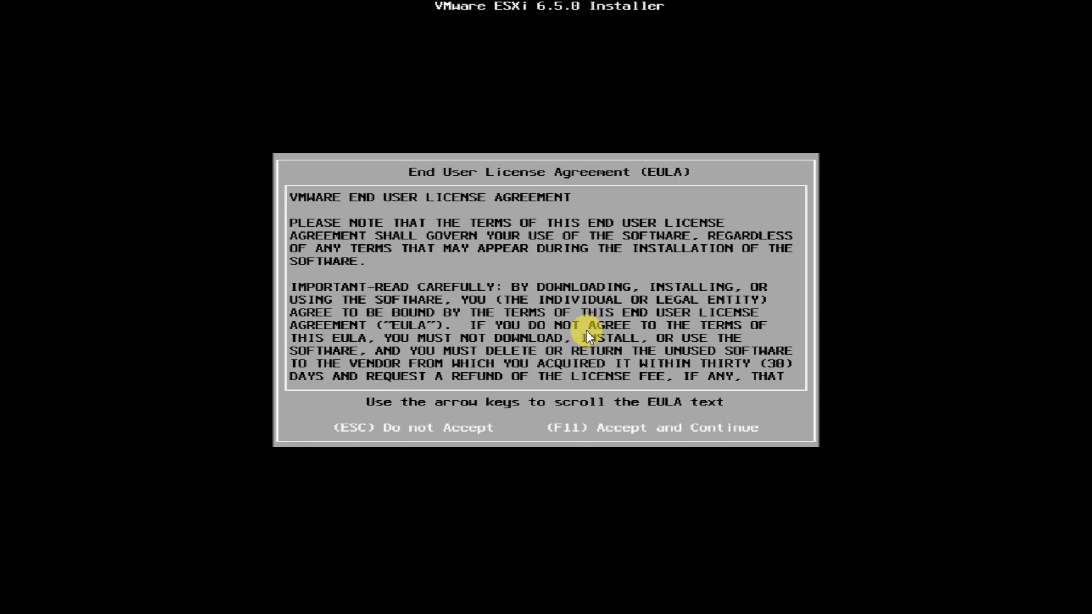
key("F11")
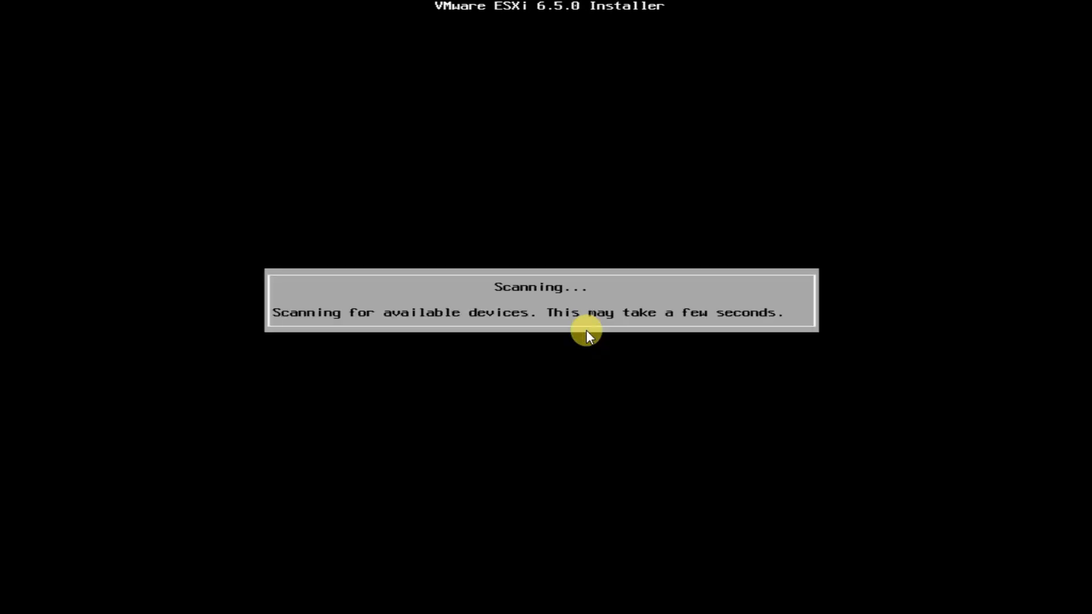